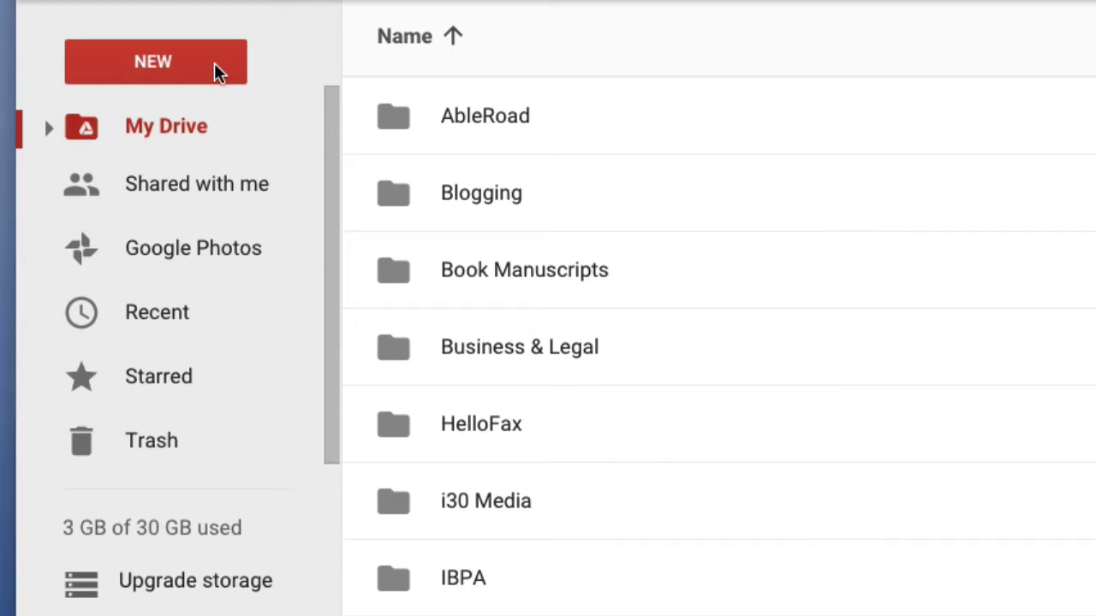
Step: Open the New menu's creation options, then close it to show My Drive's folder list
click(214, 63)
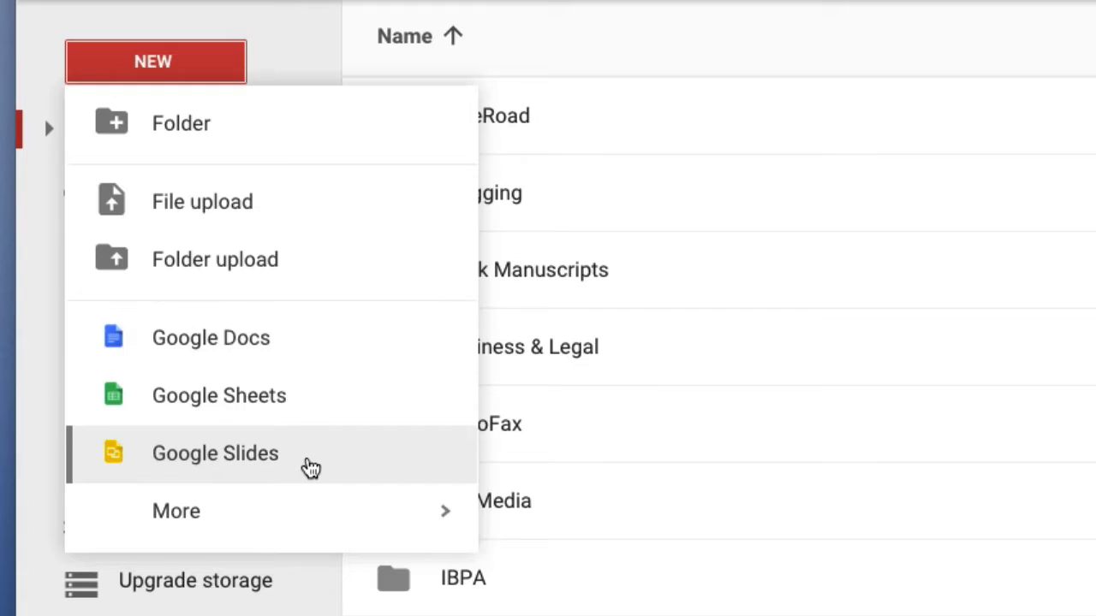
click(284, 59)
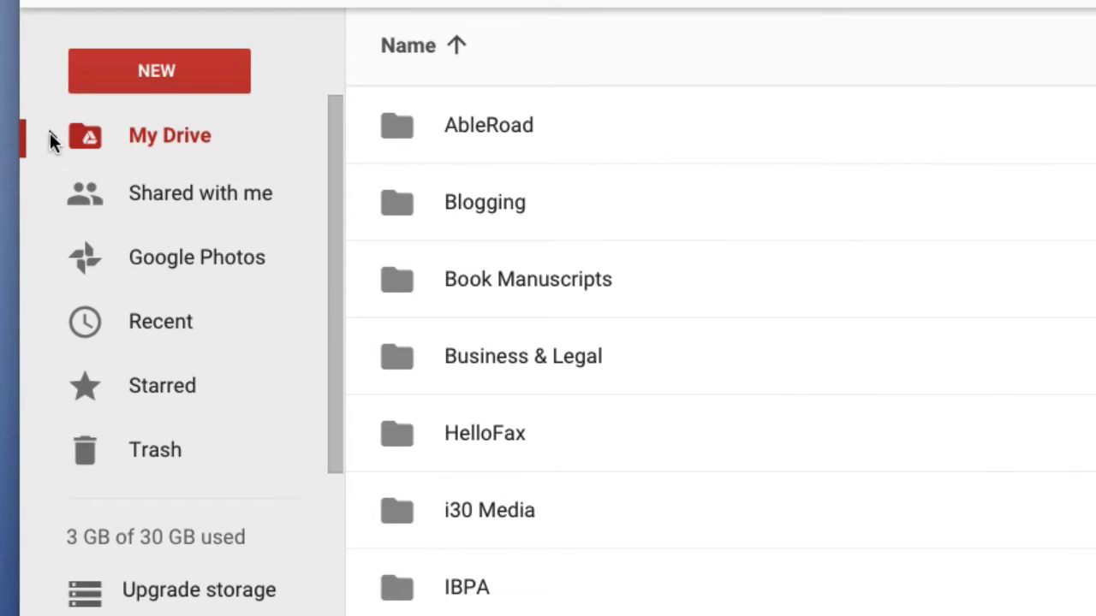
Step: Expand and collapse the My Drive folder tree, then view Shared with me and Recent files
click(49, 137)
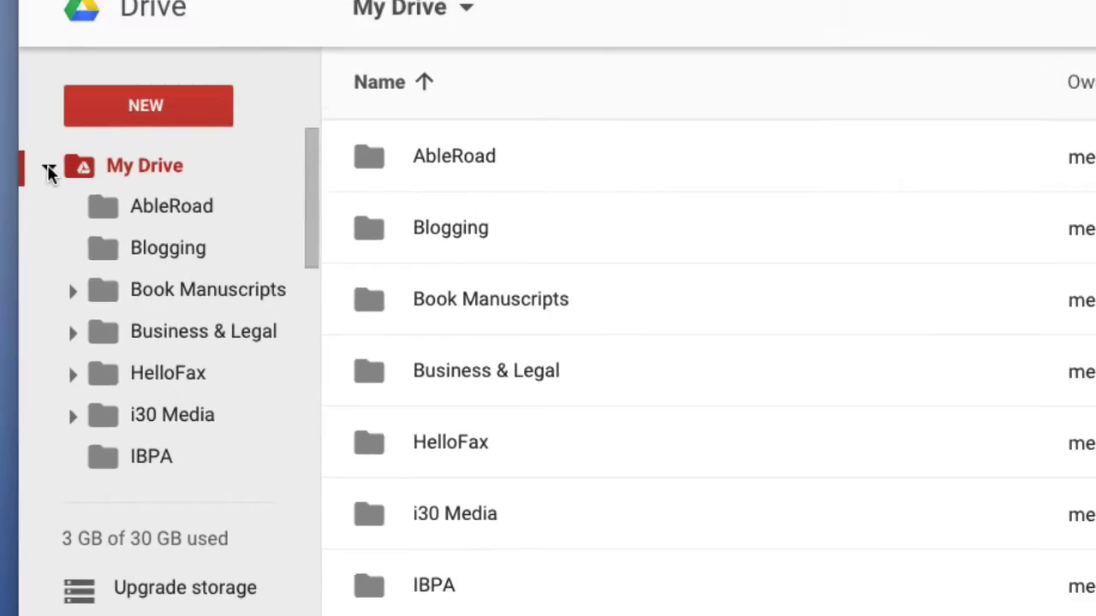
click(49, 171)
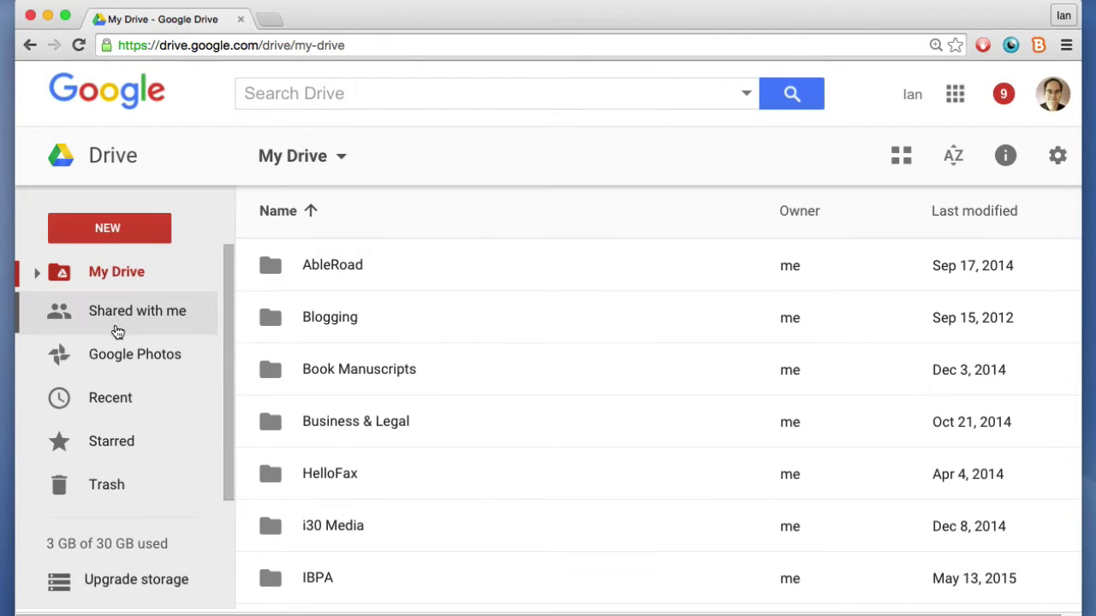
click(109, 318)
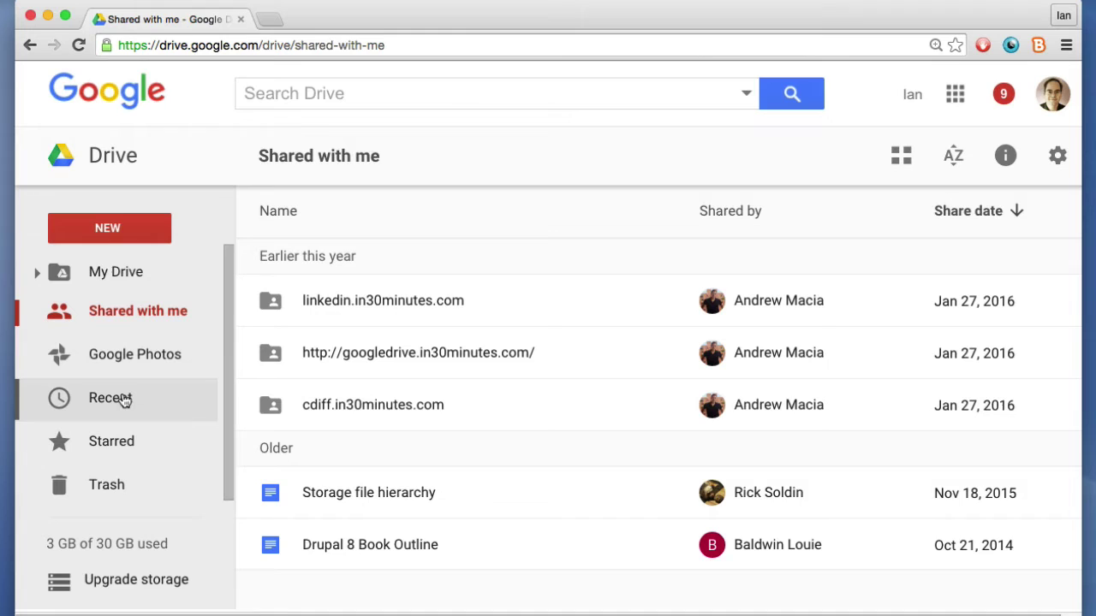
click(165, 400)
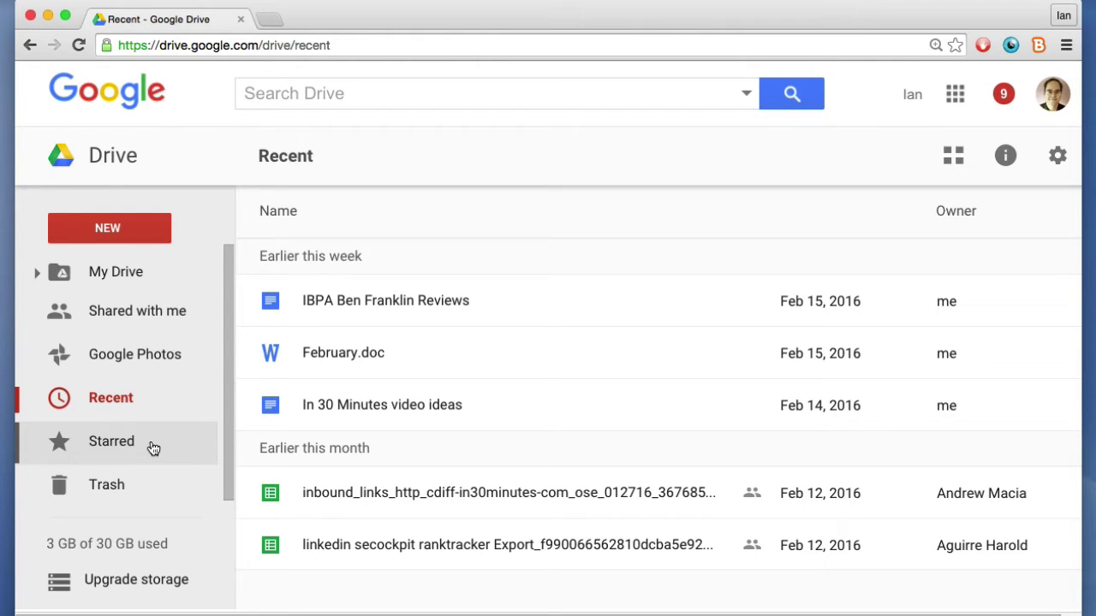
Step: In Trash, select the Misc personal_personal blog folder and Amazon Finance Titles, then return to My Drive
click(150, 484)
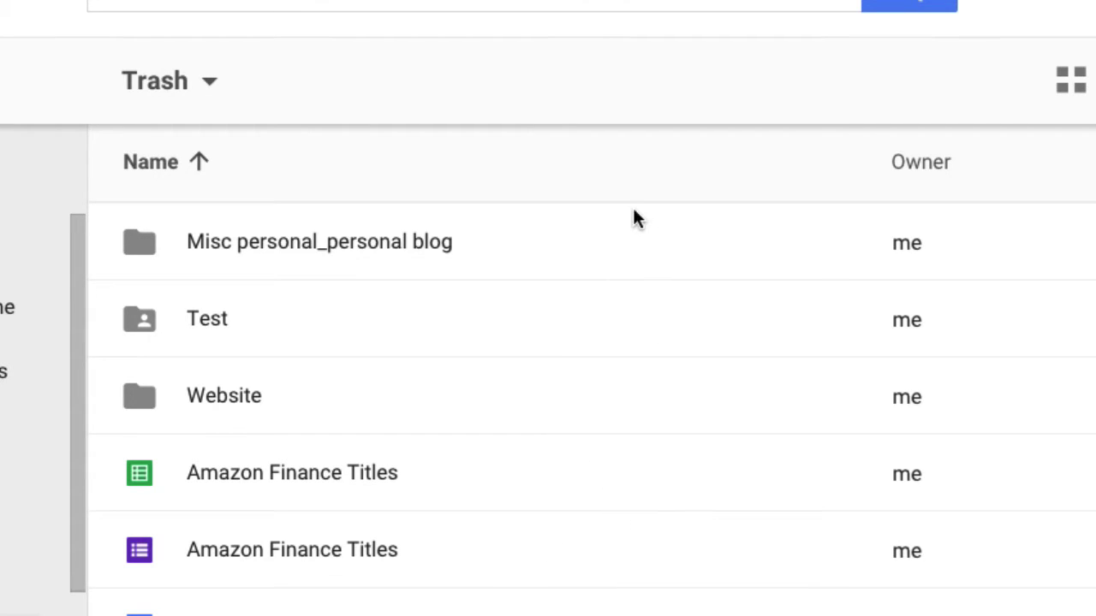
click(627, 242)
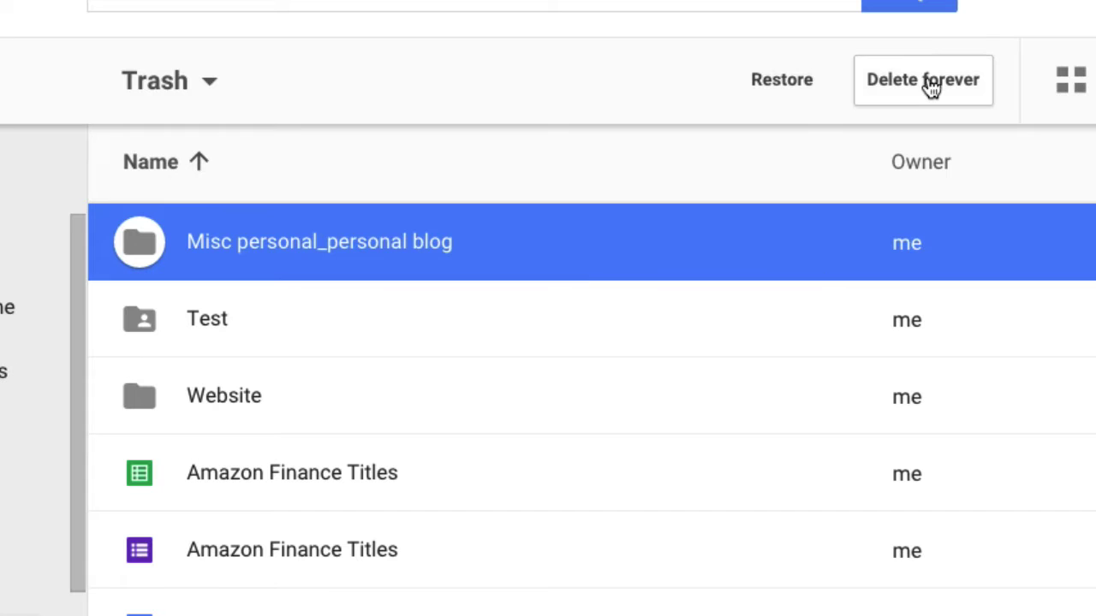
click(699, 476)
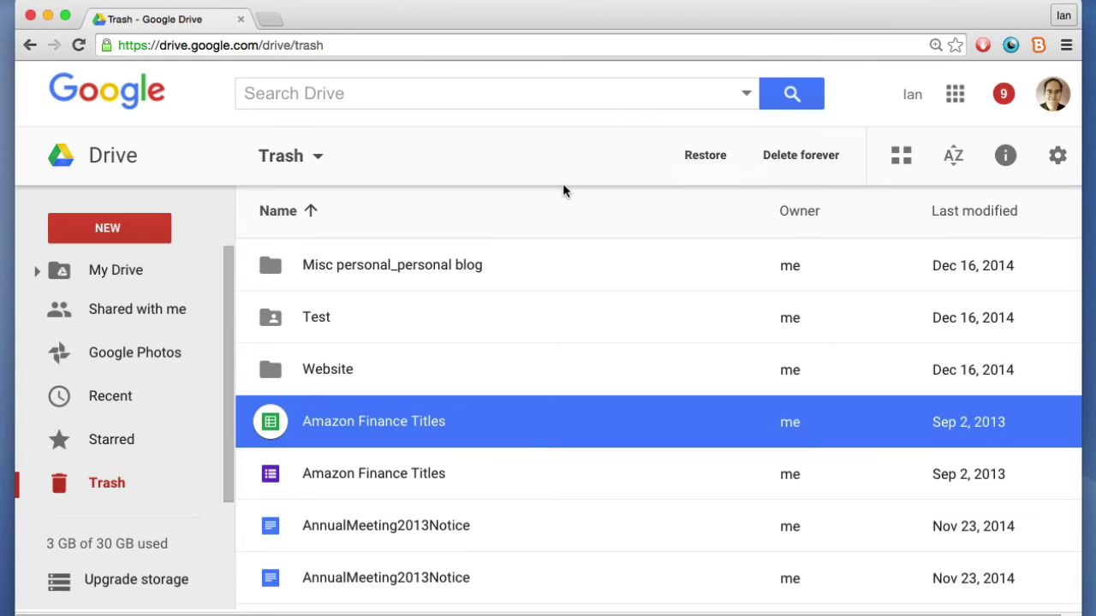
click(129, 272)
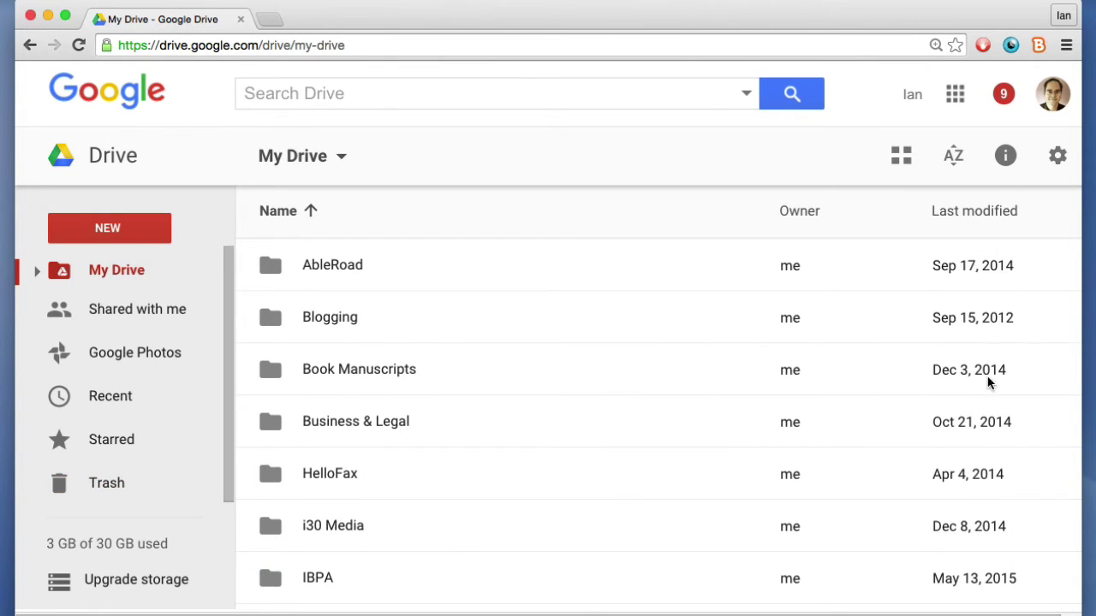
Step: Select the i30 Media folder and show its actions: Move to, Add star, Change color, Rename, Download
click(513, 535)
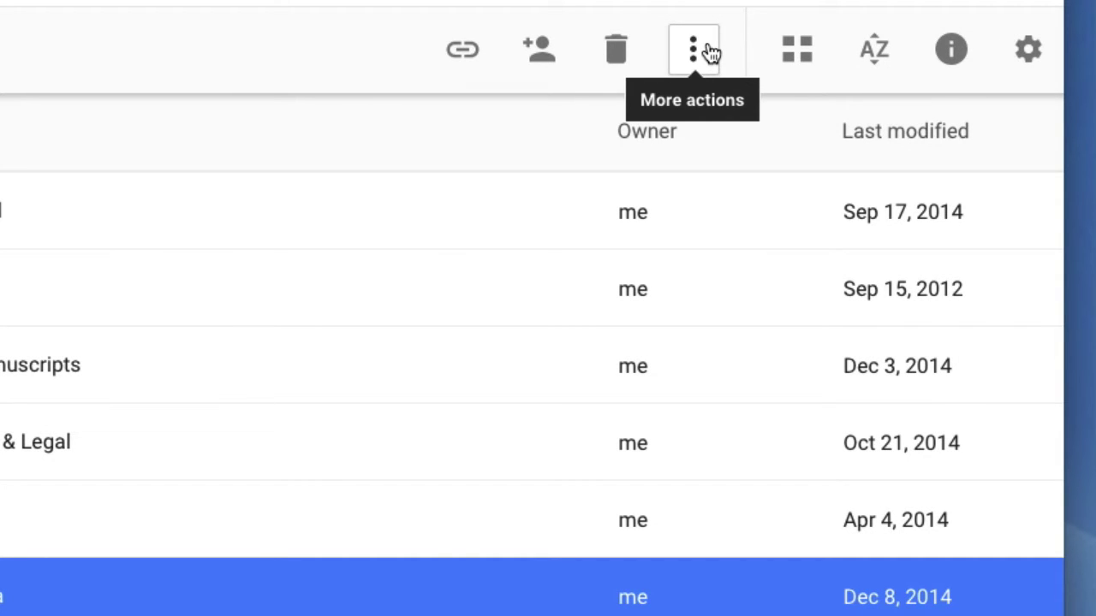
click(709, 53)
mouse_move(630, 122)
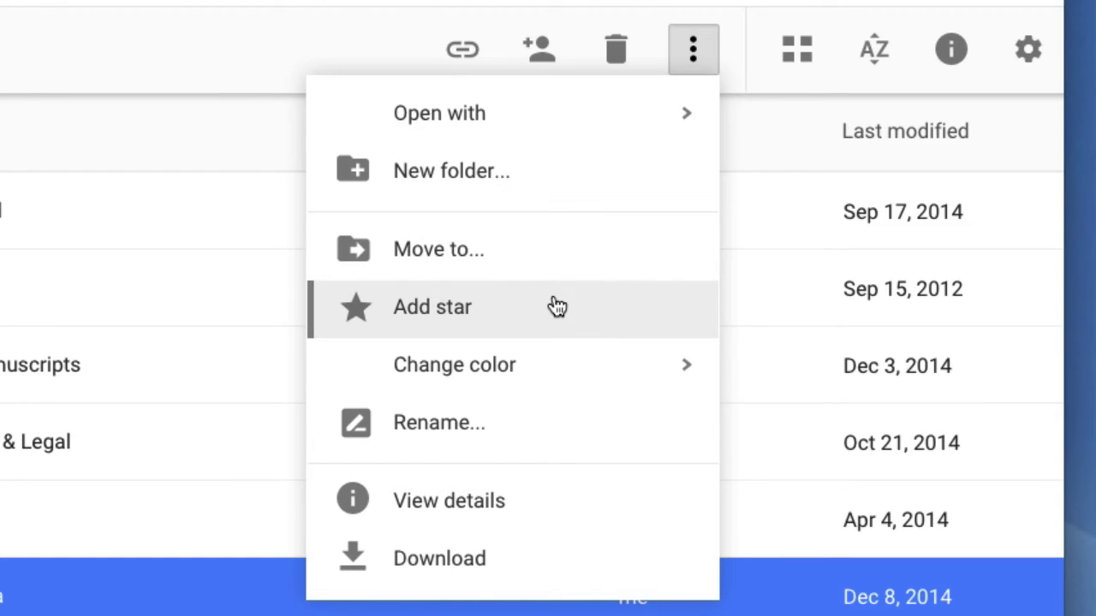
mouse_move(567, 380)
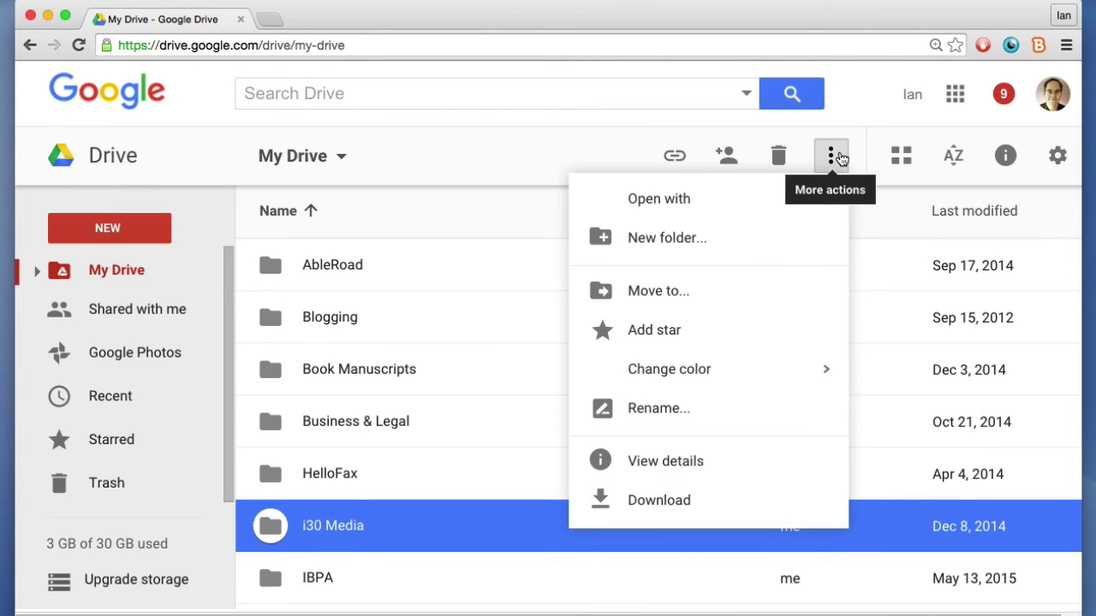
Step: Dismiss the folder actions, check the Settings menu, and open the i30 Media details and Activity pane
click(468, 168)
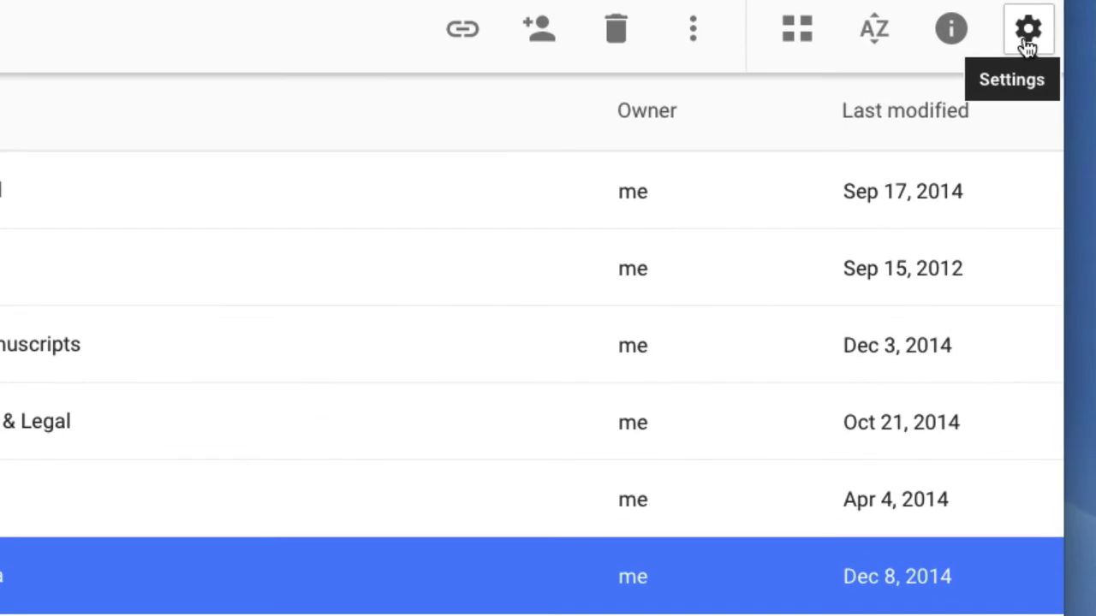
click(1027, 48)
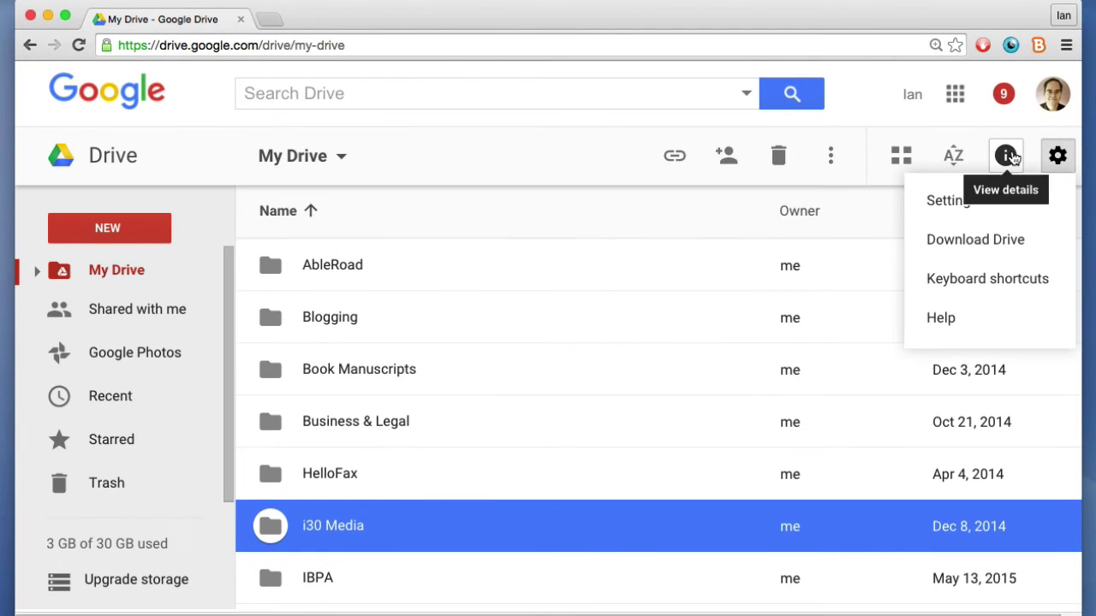
click(1007, 154)
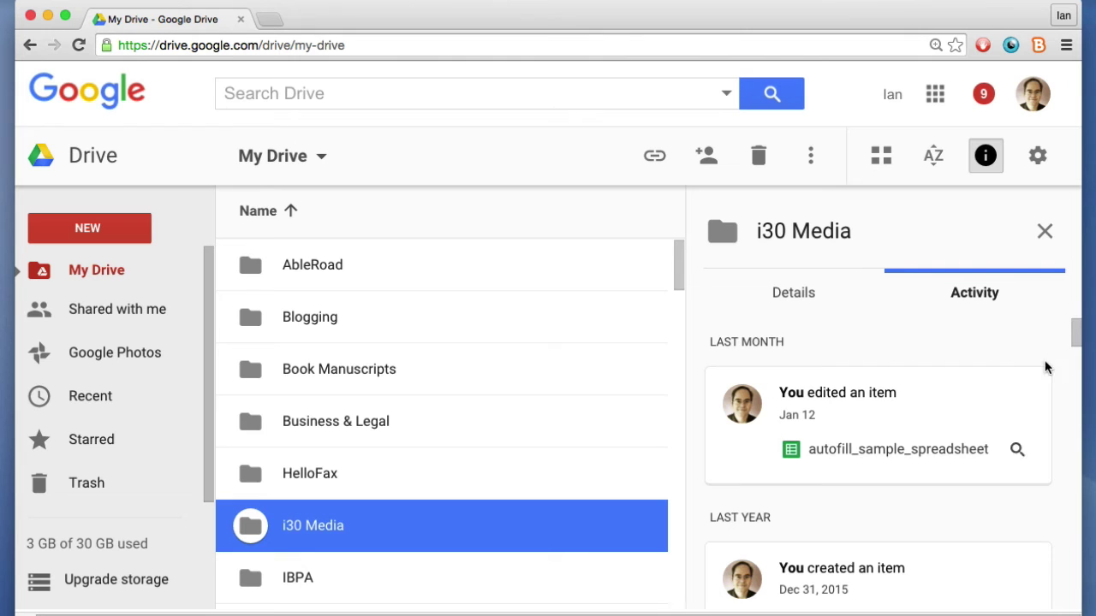
Step: Check the sort options, then switch My Drive to grid view and close the i30 Media details panel
mouse_move(1078, 329)
mouse_down()
mouse_move(1085, 407)
mouse_move(1076, 344)
mouse_up()
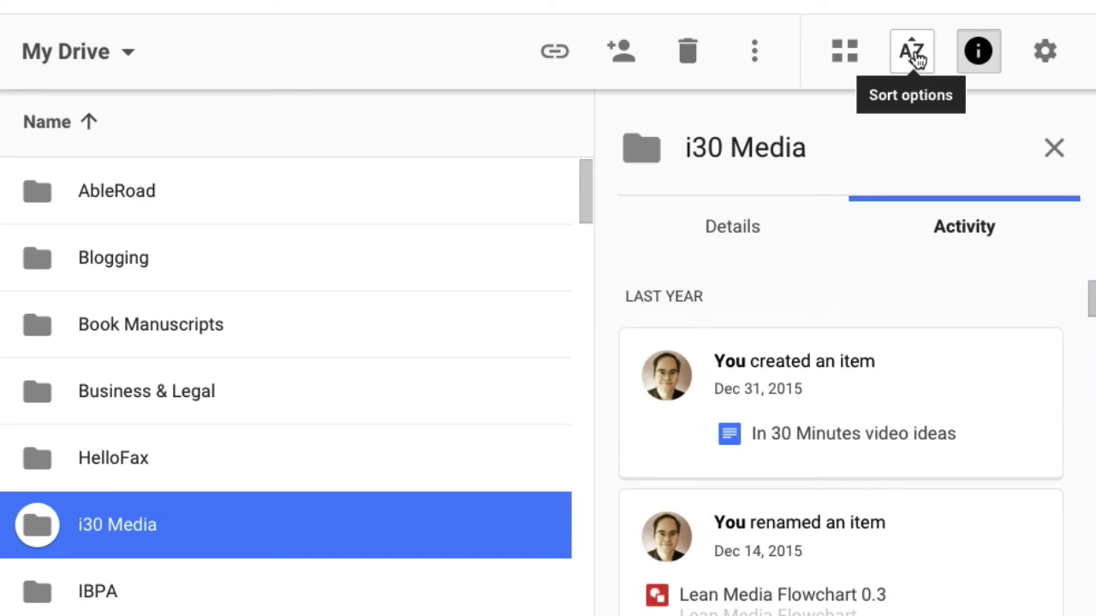
click(912, 54)
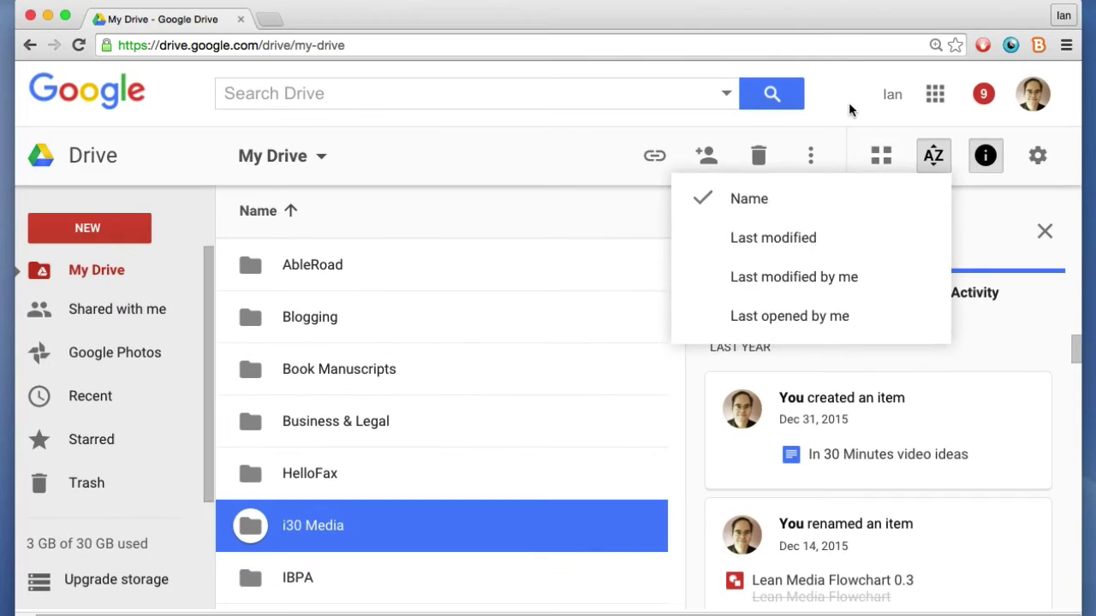
key(Escape)
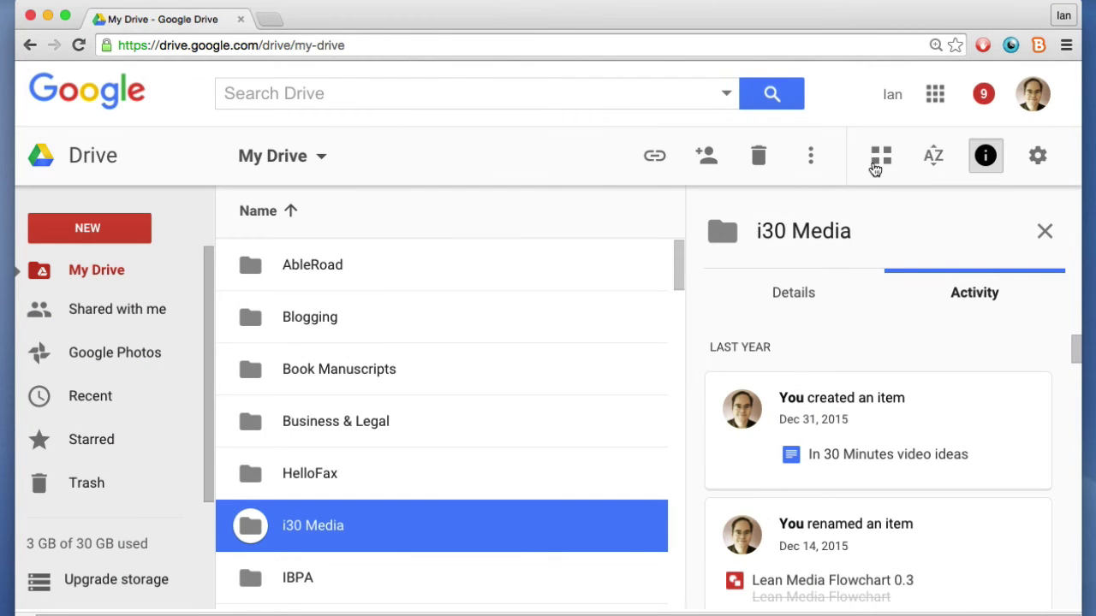
click(877, 164)
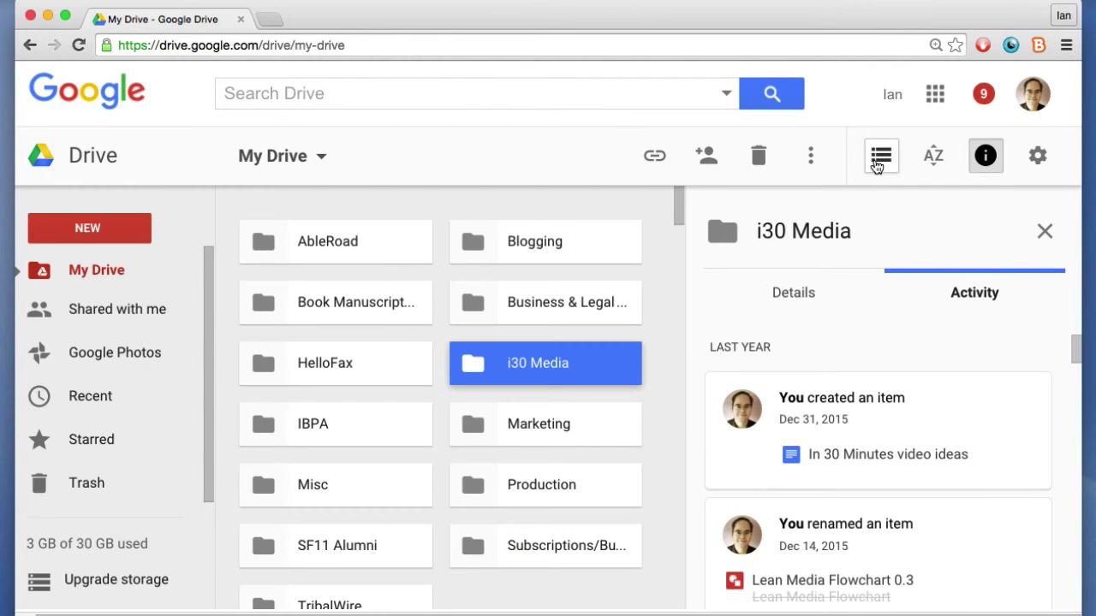
click(1044, 232)
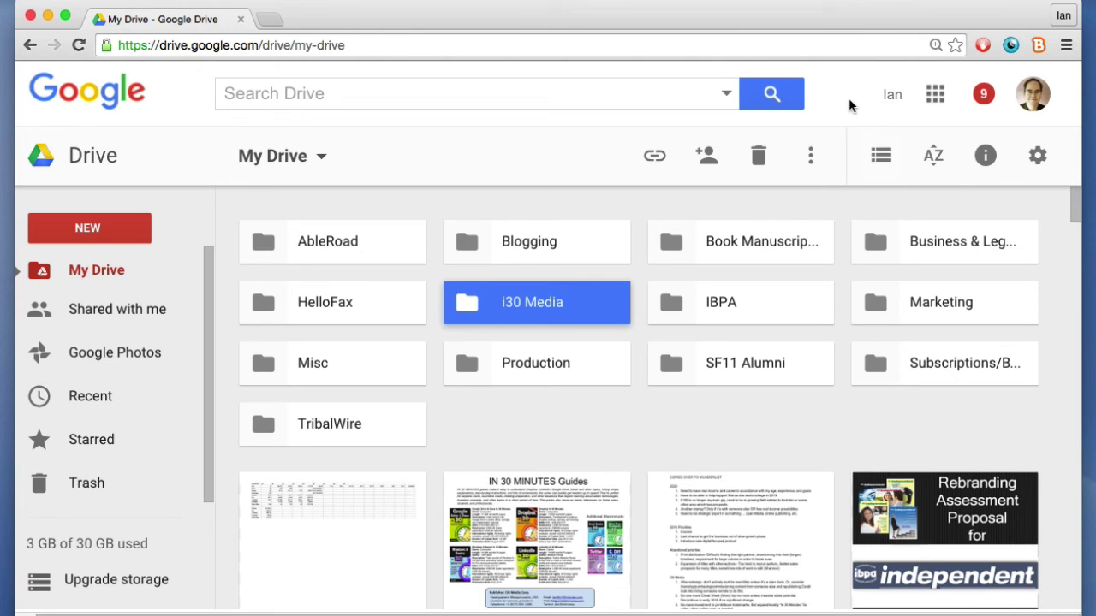
click(1032, 94)
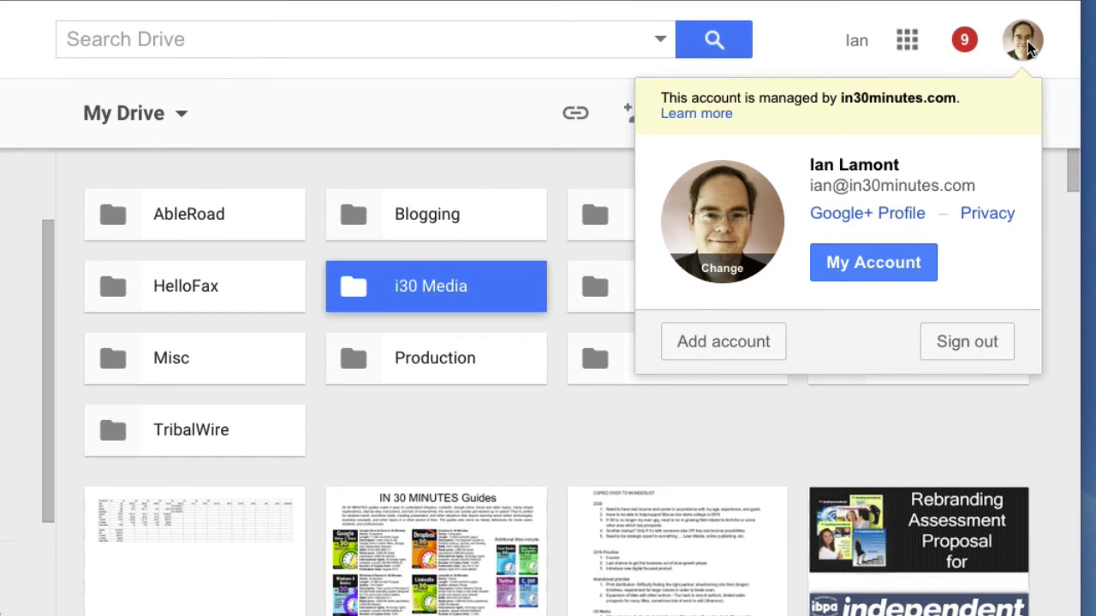
click(1029, 47)
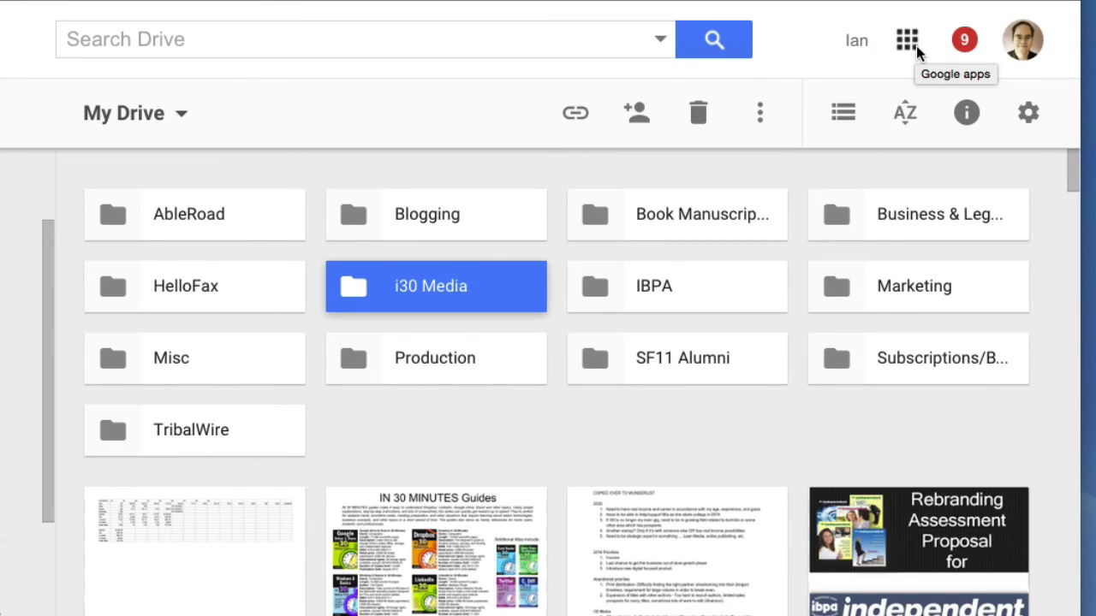
click(912, 46)
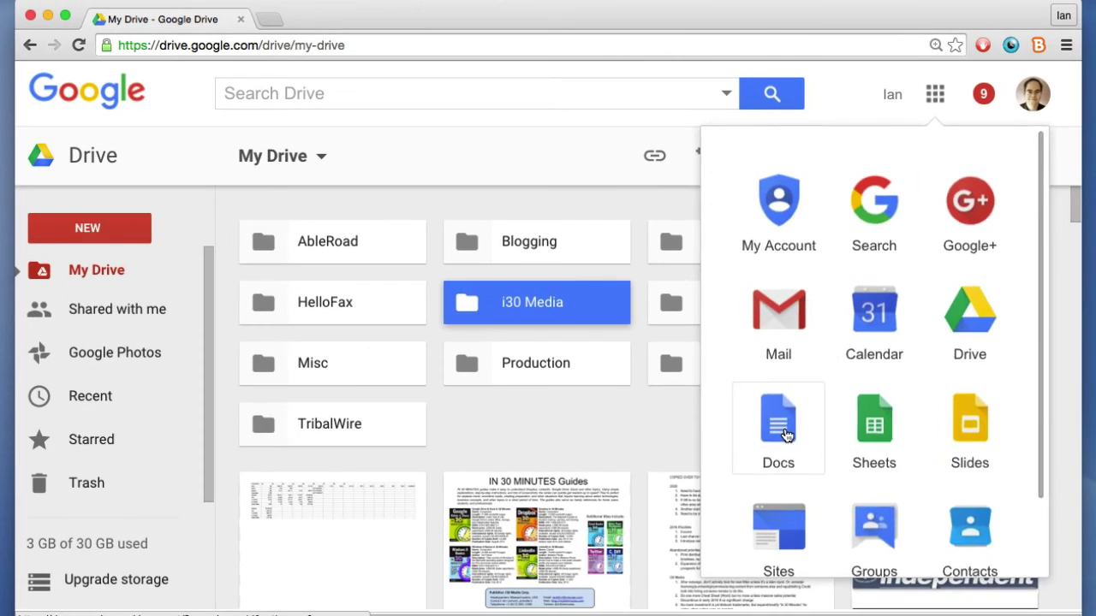
click(798, 55)
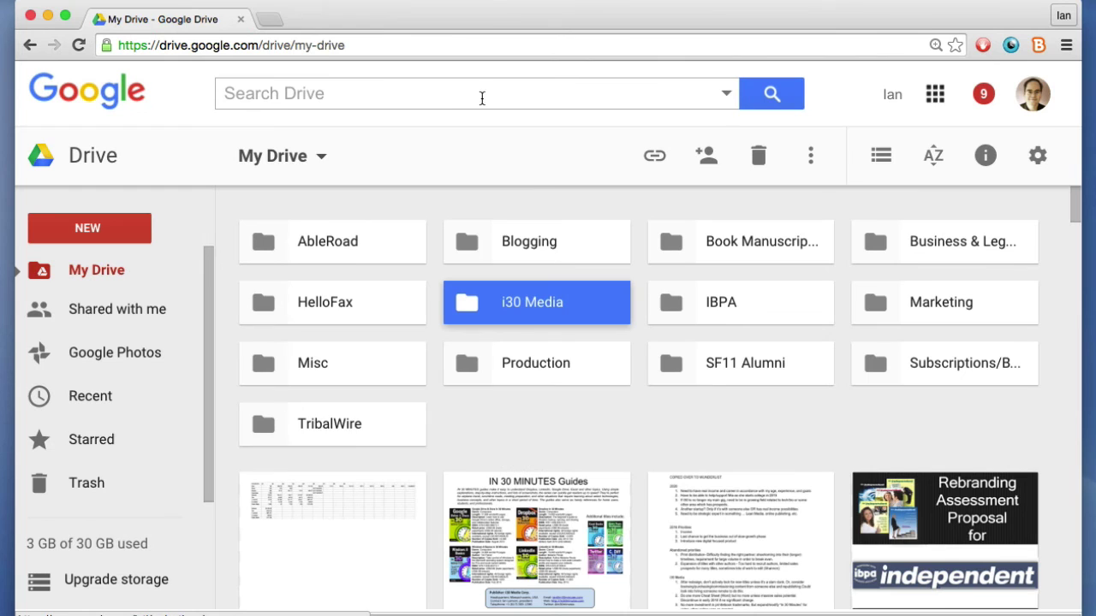
Step: Try '2016' in the Drive search box, replace it with 'college', and dismiss the suggestions
click(440, 93)
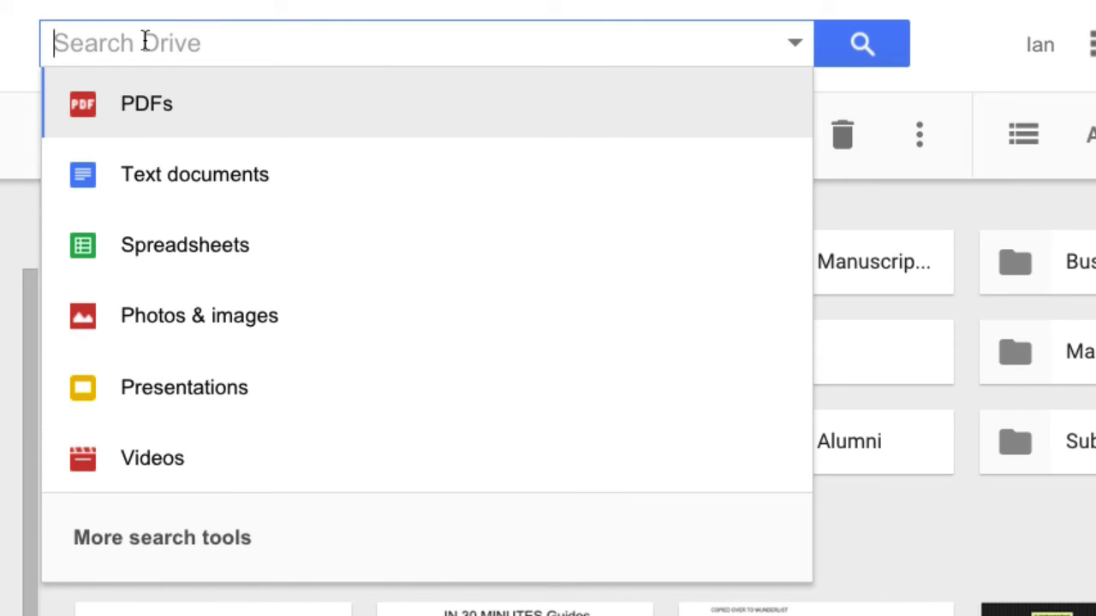
text(2016)
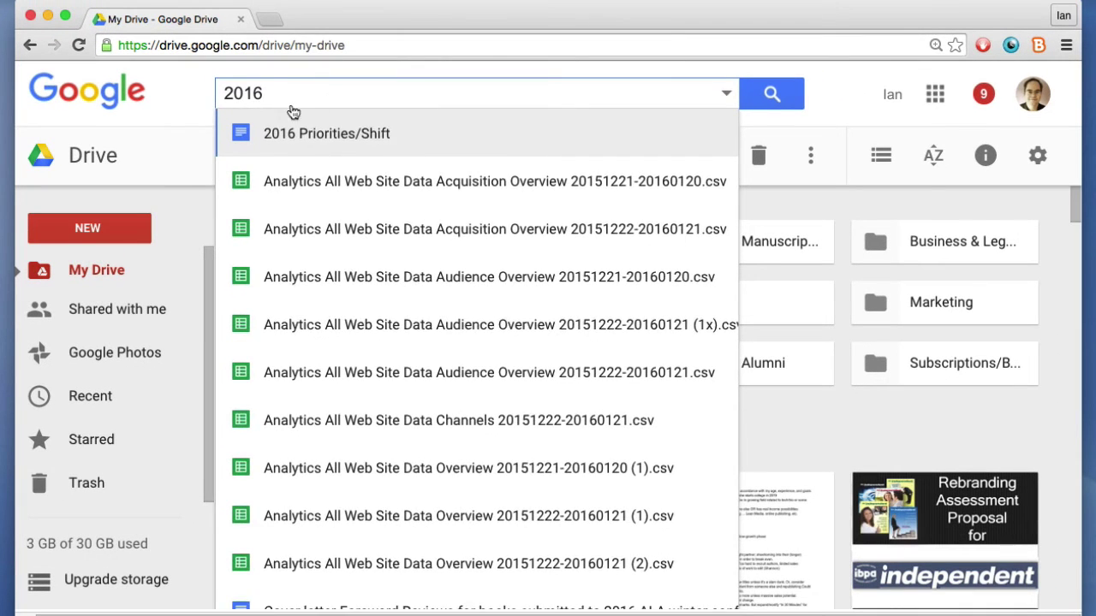
key(BackSpace)
key(BackSpace)
key(BackSpace)
key(BackSpace)
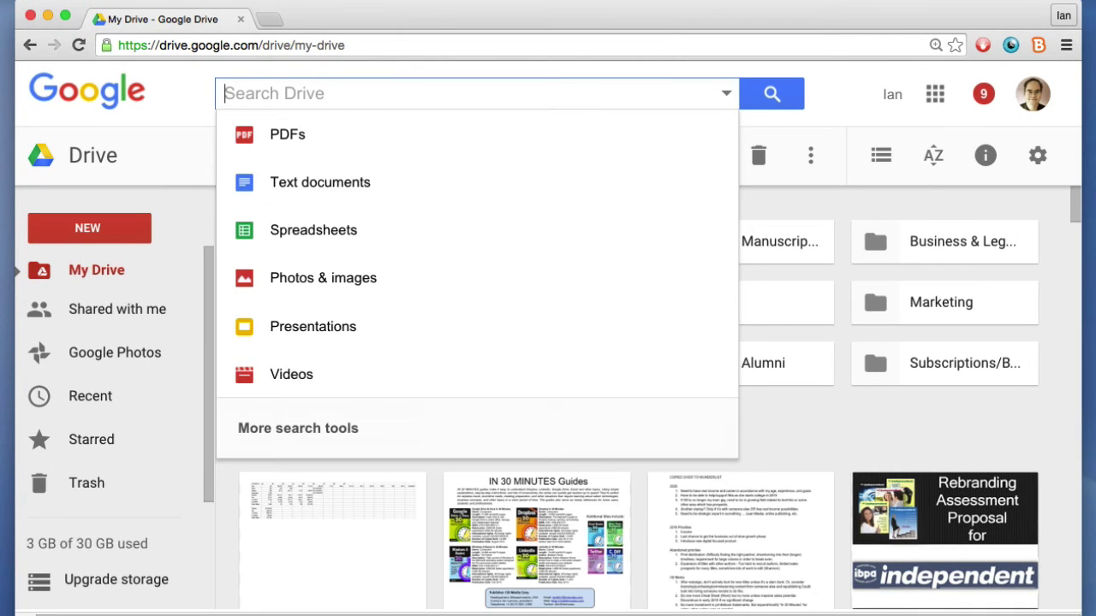
text(college)
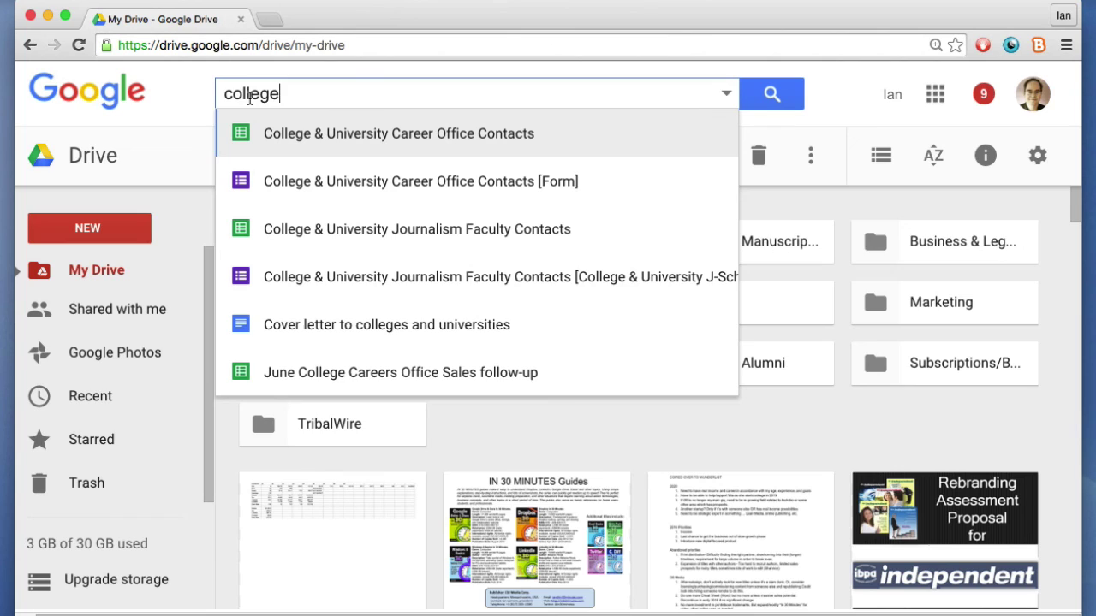
click(190, 99)
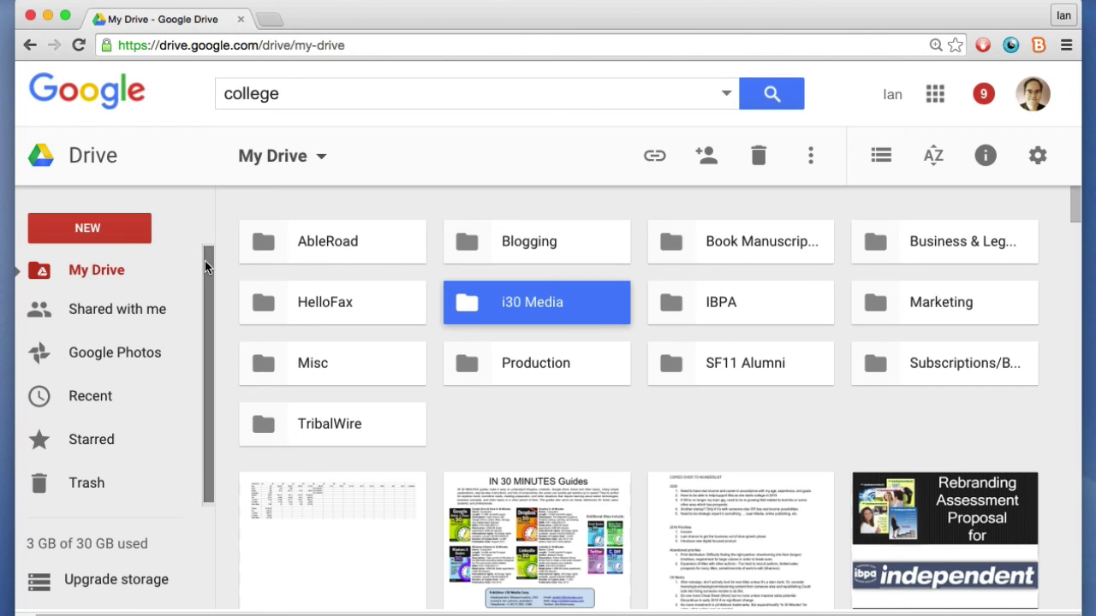
Step: Open and close the New menu, return to the 'college' search box, then switch to Recent files
click(135, 236)
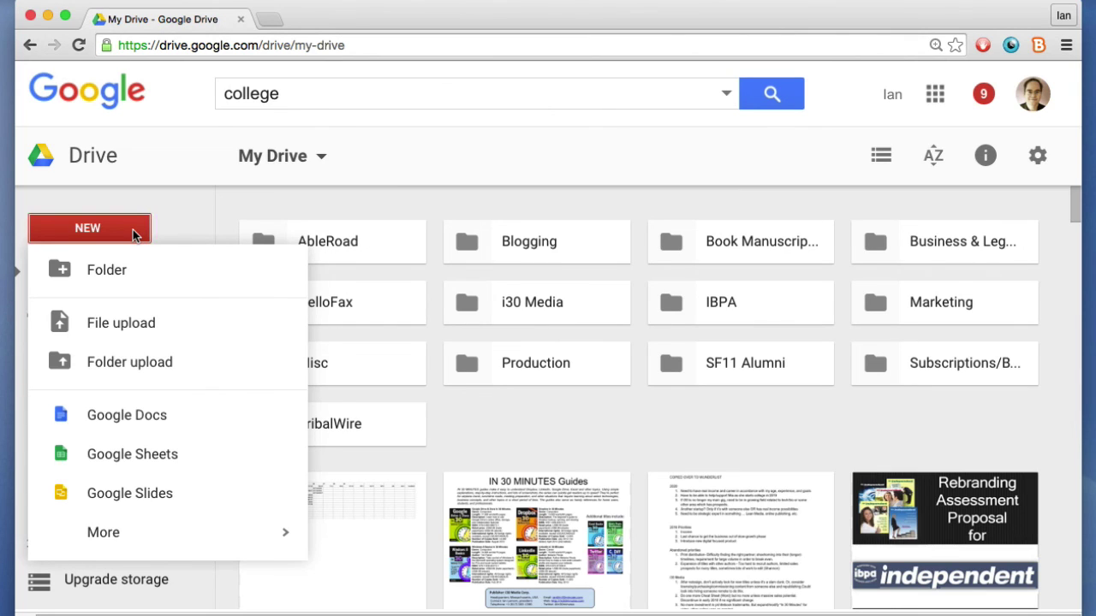
click(134, 236)
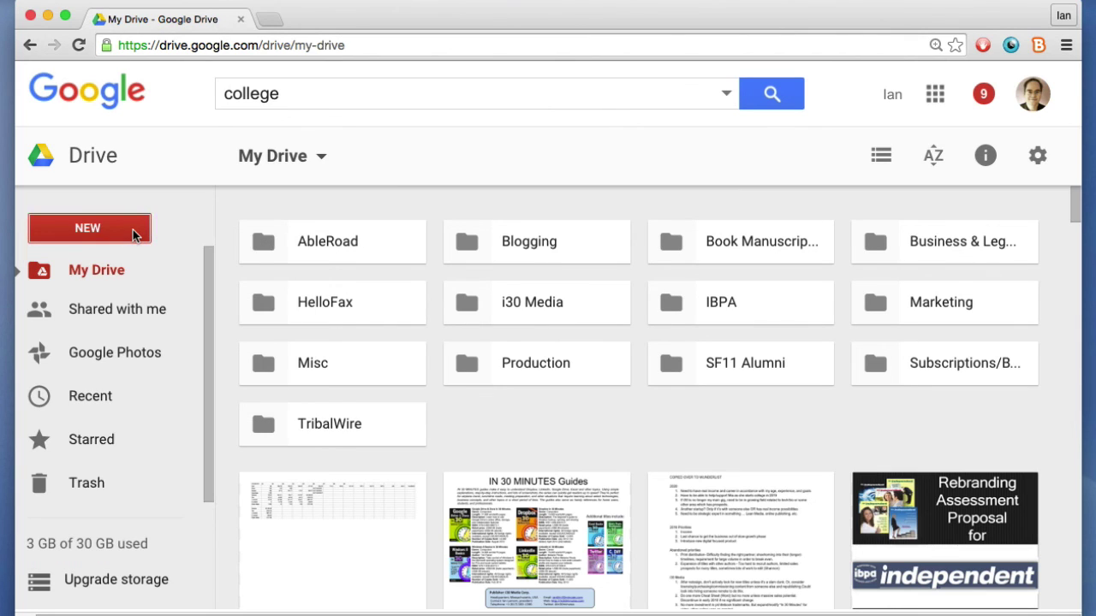
click(300, 88)
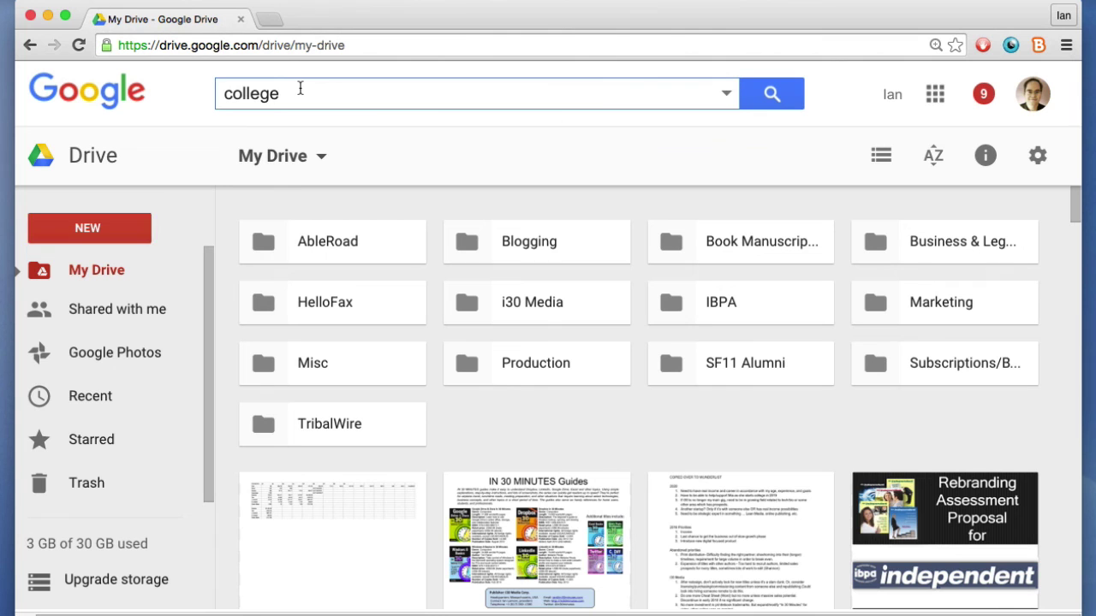
click(93, 394)
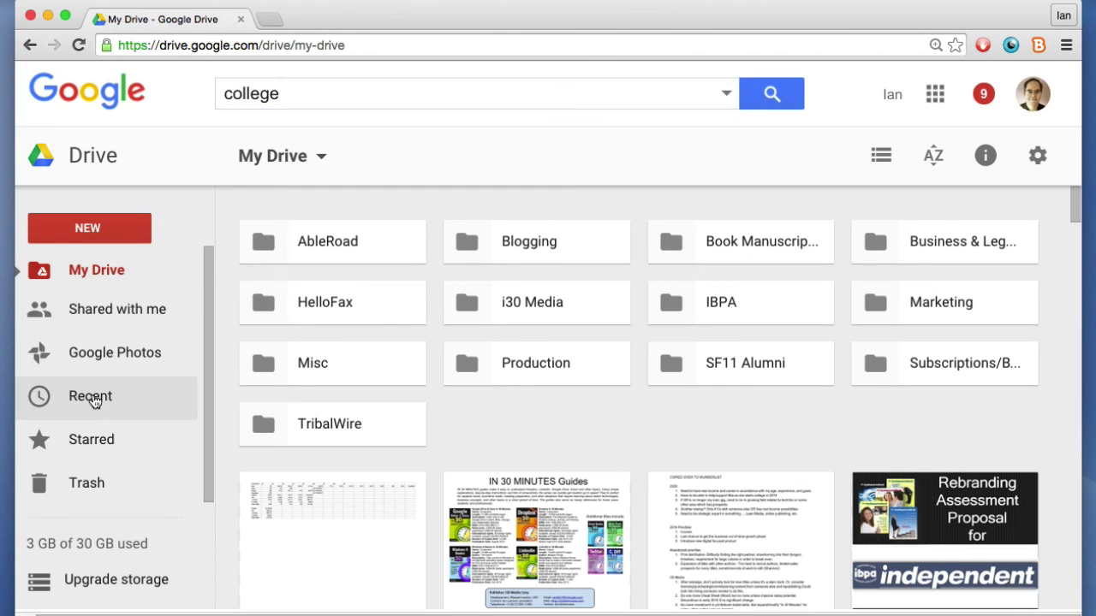